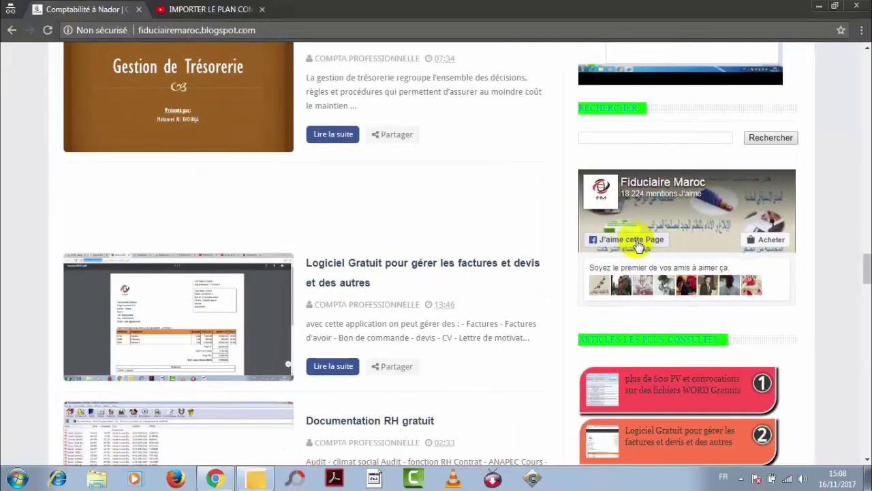
Subscribe to the FIDUCIAIRE MAROC channel on YouTube and enable all notifications from it
click(188, 9)
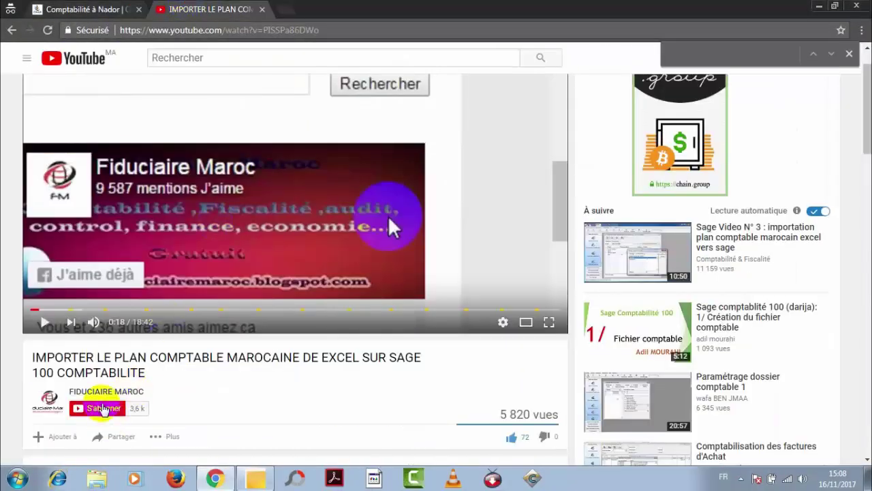
click(102, 408)
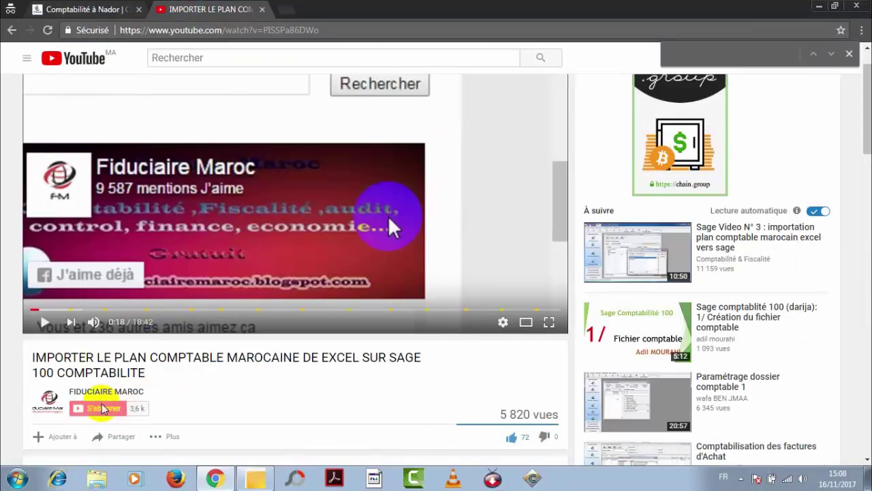
click(127, 409)
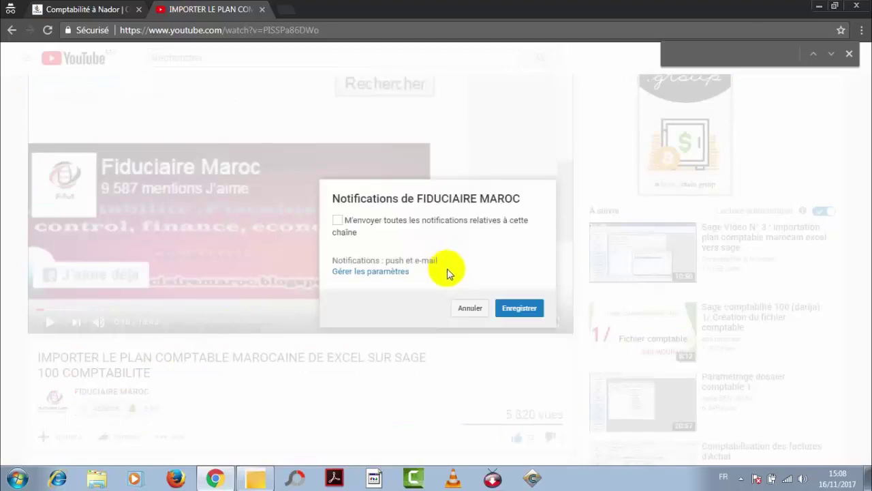
click(338, 220)
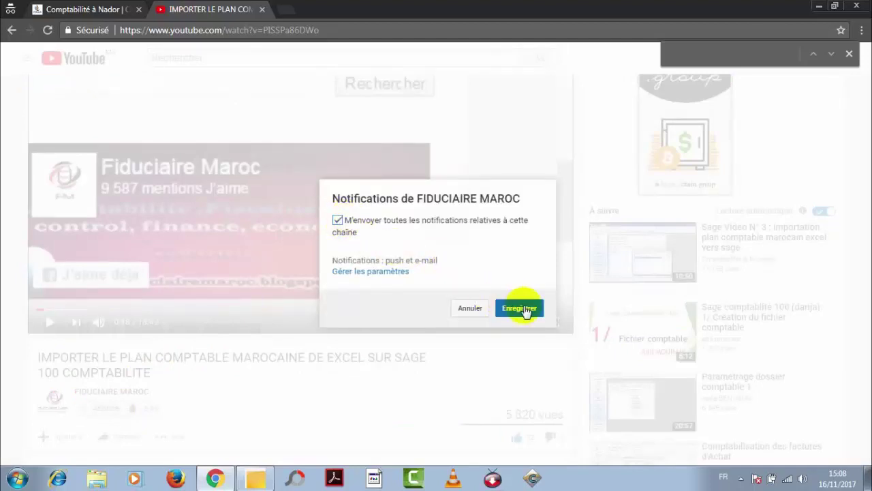
click(520, 307)
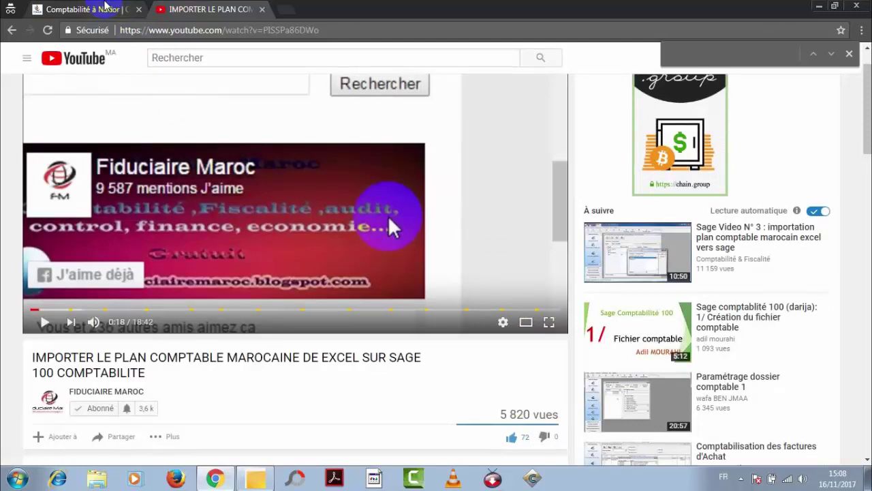
Leave the browser, open the YamBou company file from the desktop in Sage 100 Comptabilité and maximize its window
click(105, 4)
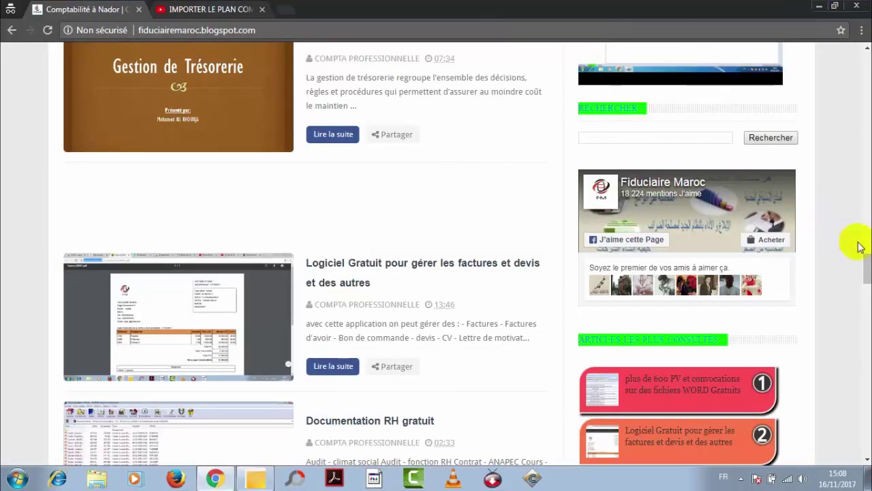
drag(864, 265, 867, 207)
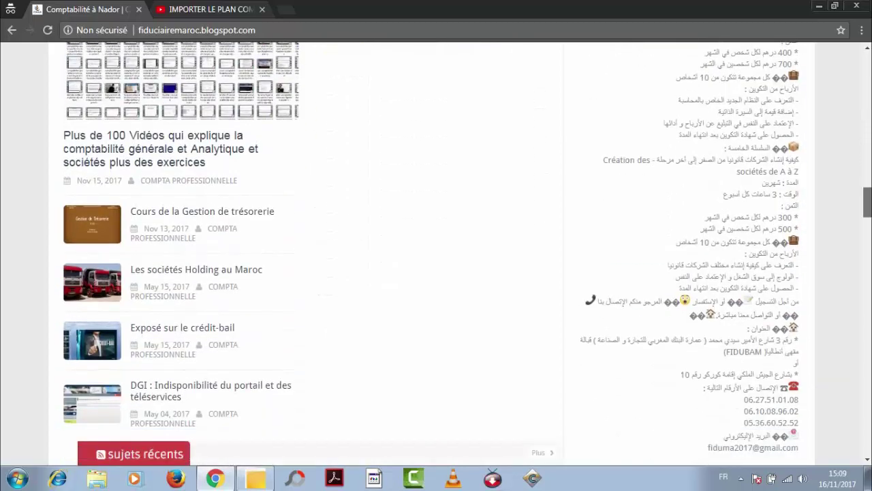
click(820, 9)
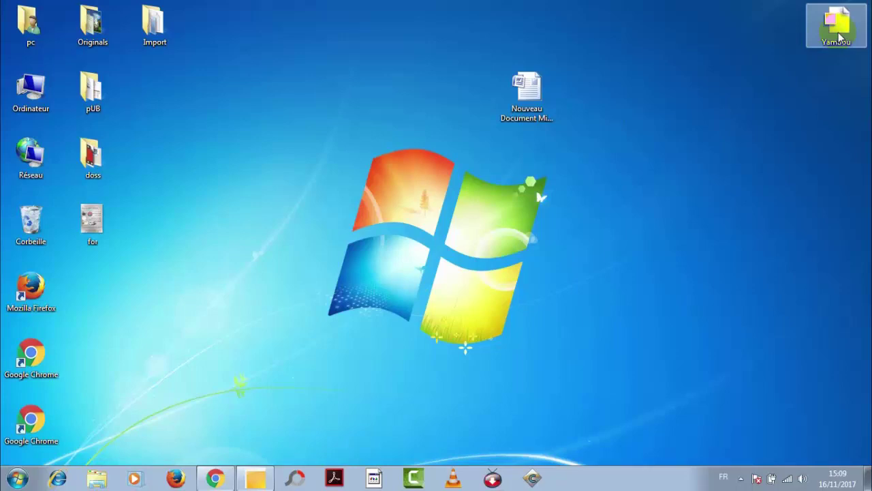
drag(839, 37, 253, 272)
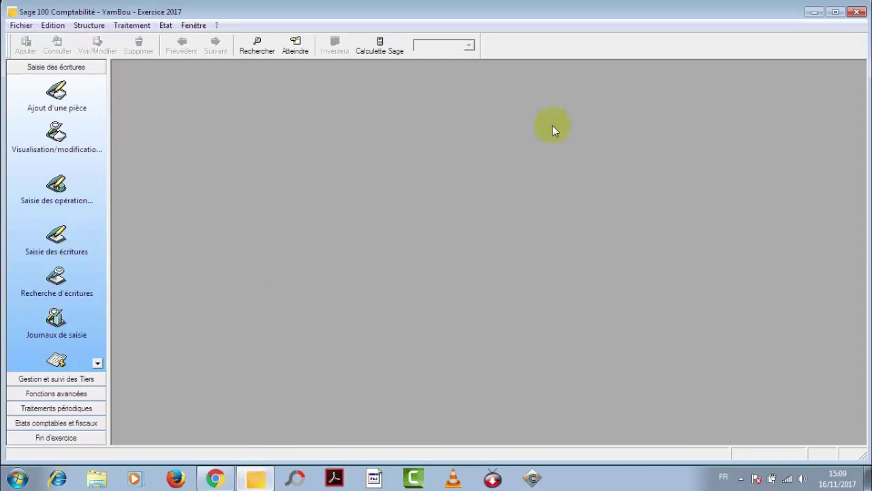
click(836, 12)
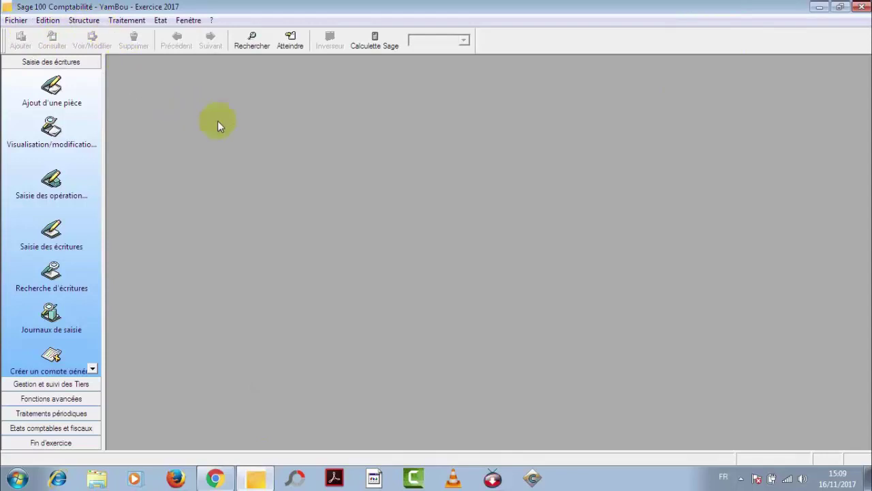
click(127, 21)
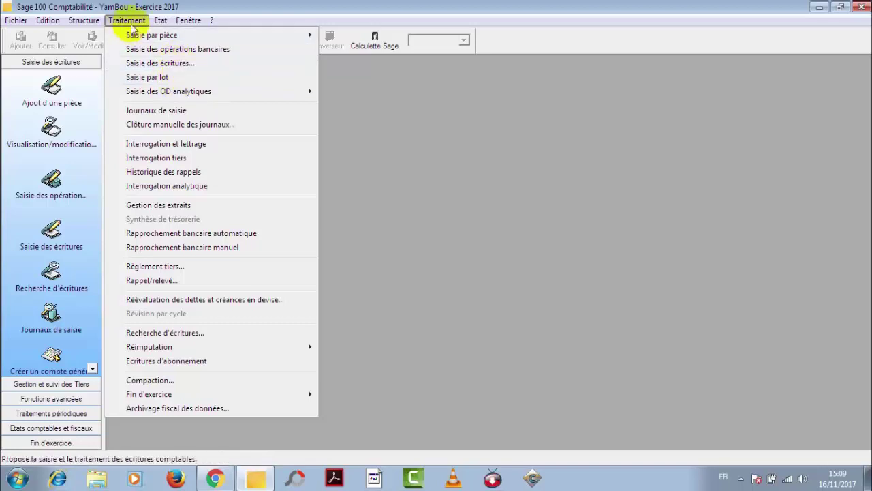
click(159, 65)
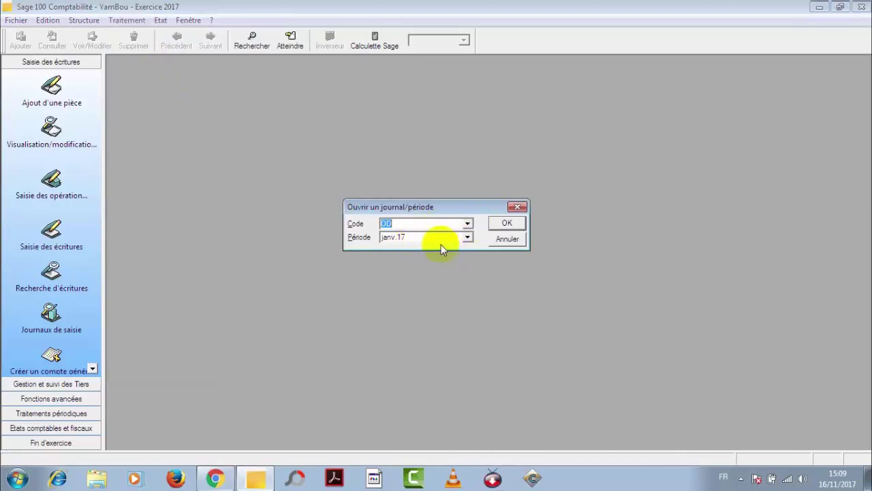
click(518, 207)
click(52, 232)
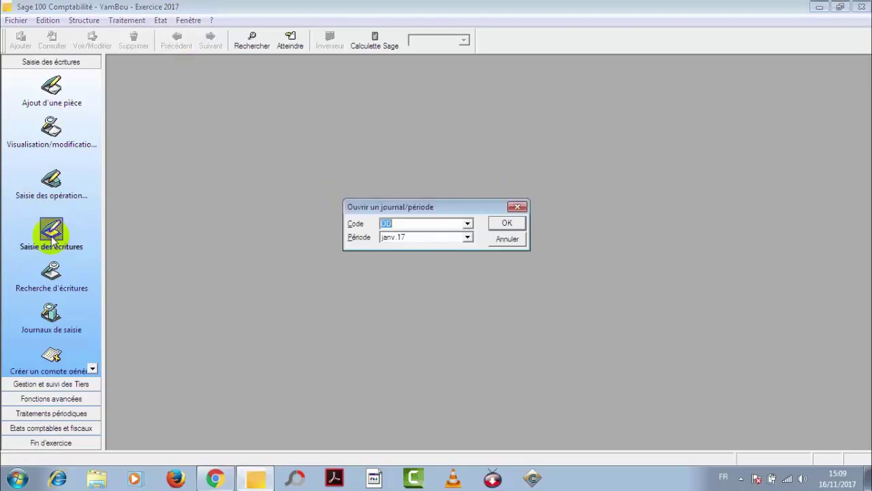
click(517, 207)
Display the list of entry journals in full size and open the January 2017 Opération divers journal
click(127, 19)
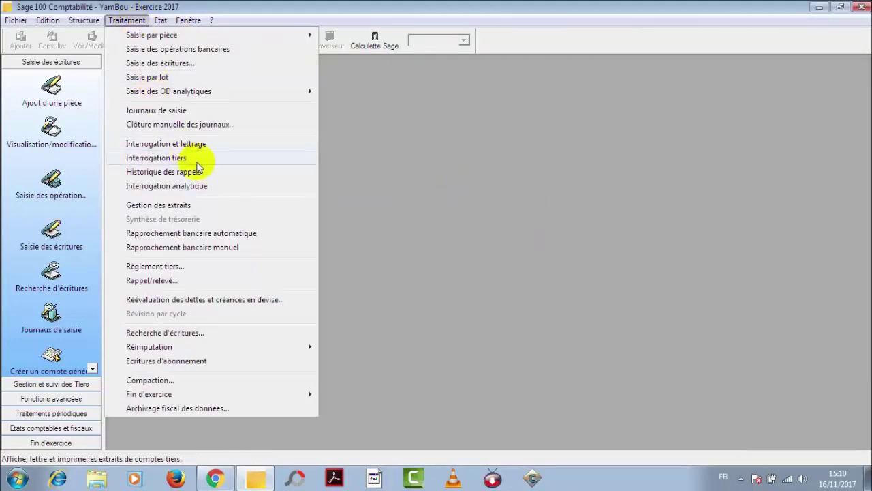
click(203, 113)
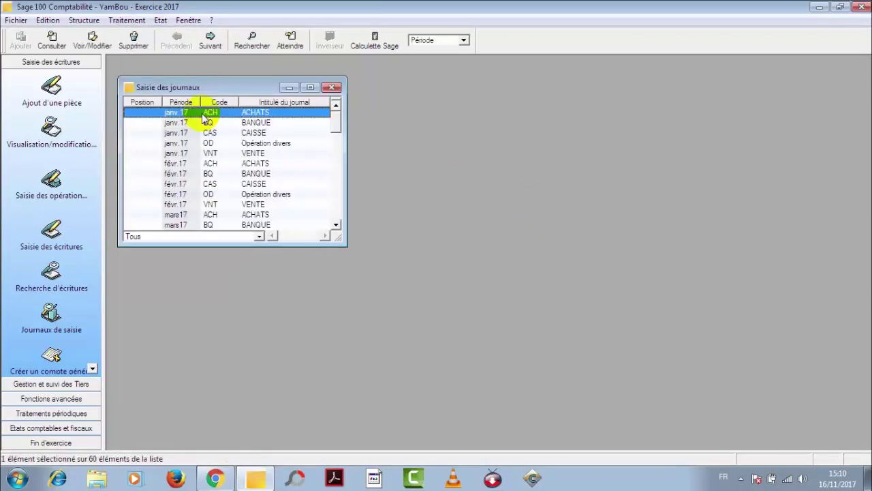
click(310, 87)
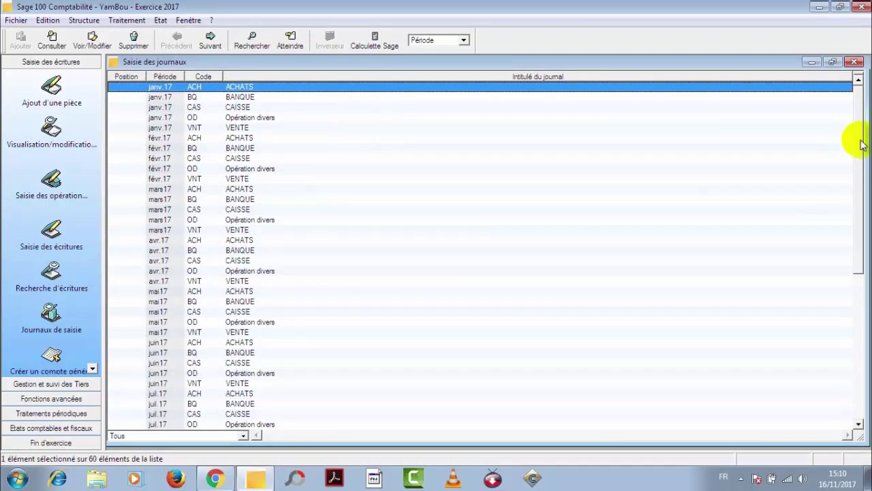
double_click(168, 118)
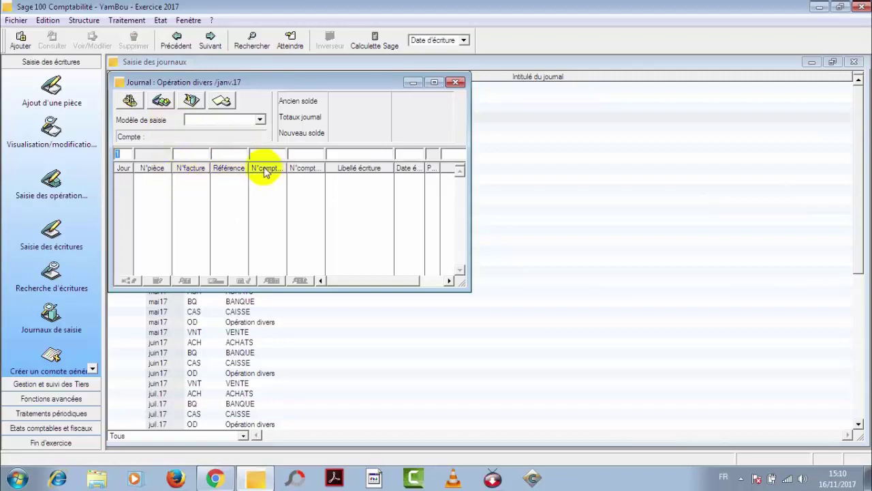
Begin a journal line with day 12 and the reference Associé, without choosing an entry template
click(261, 120)
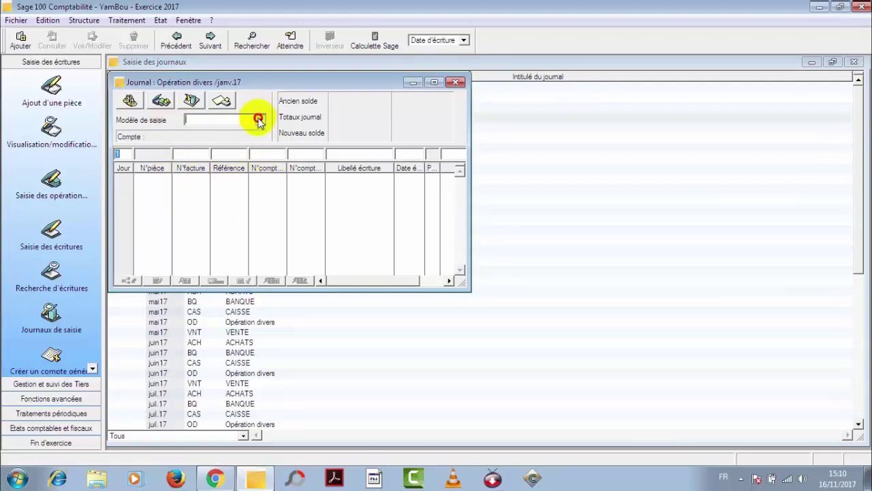
click(260, 121)
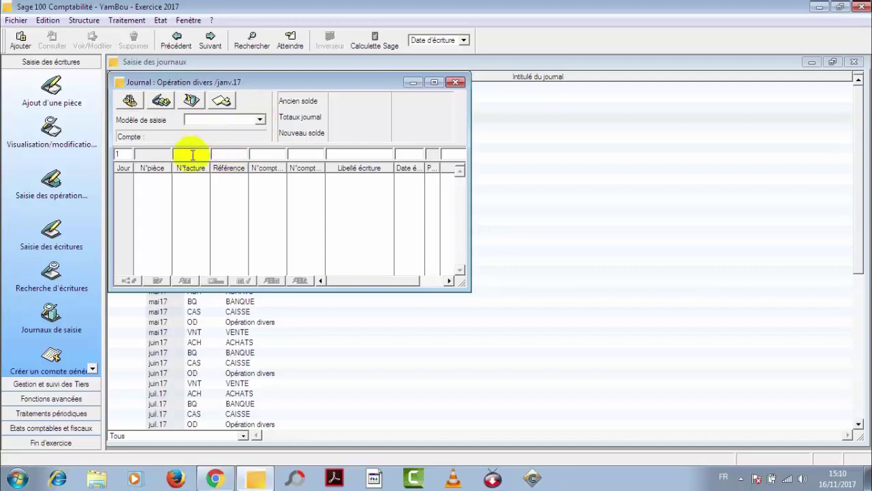
click(126, 153)
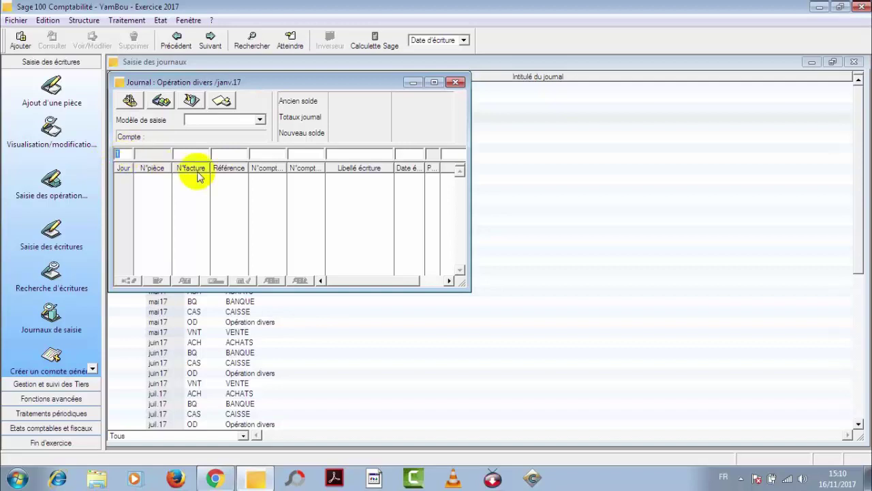
text(12)
key(Tab)
text(a)
key(BackSpace)
text(Associé)
key(Tab)
Complete the line with account 34610000, the label "Associés - comptes d'apport en soci" and a debit of 10000, and record it
text(3461)
text(0000)
key(Tab)
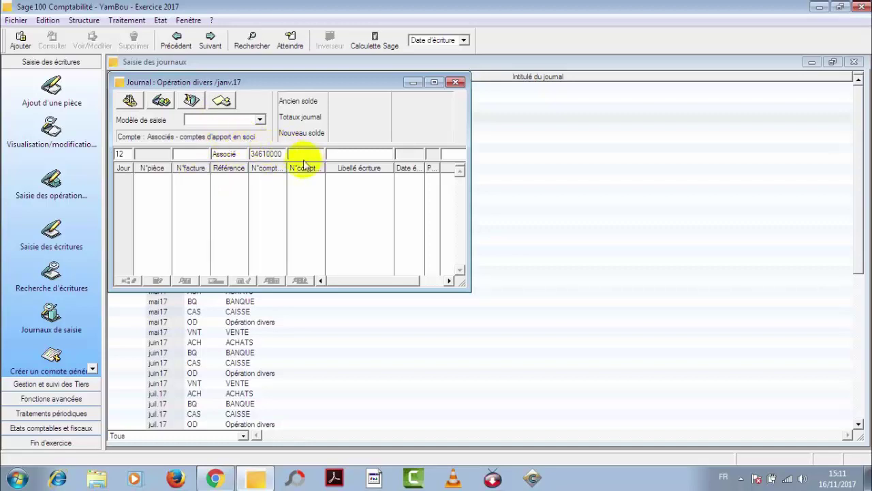
text(Associés - comptes d'apport en soci)
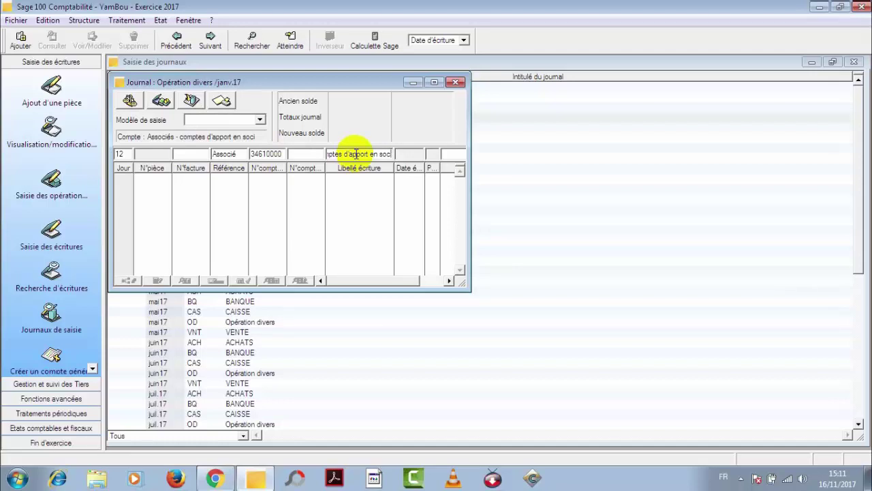
key(Tab)
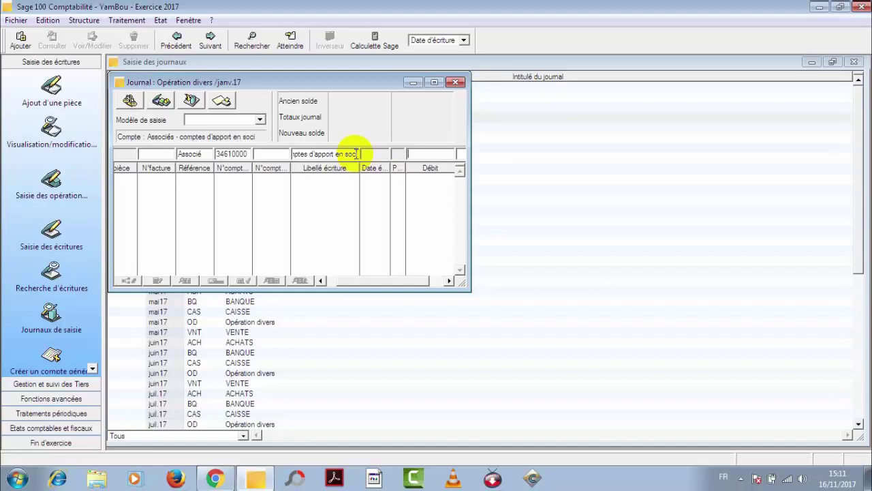
text(10000)
key(Return)
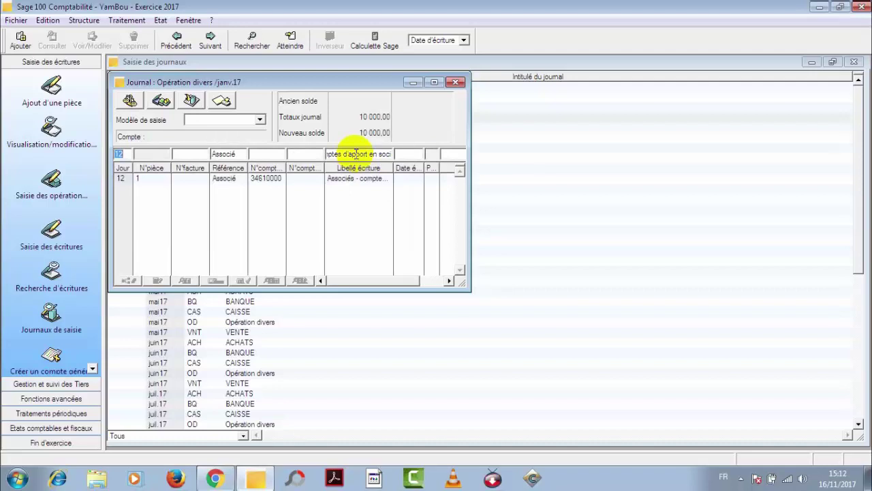
Record a second line for the same day and label with reference Associé 1, account 34610000 and a debit of 10000
key(Tab)
key(Tab)
key(Tab)
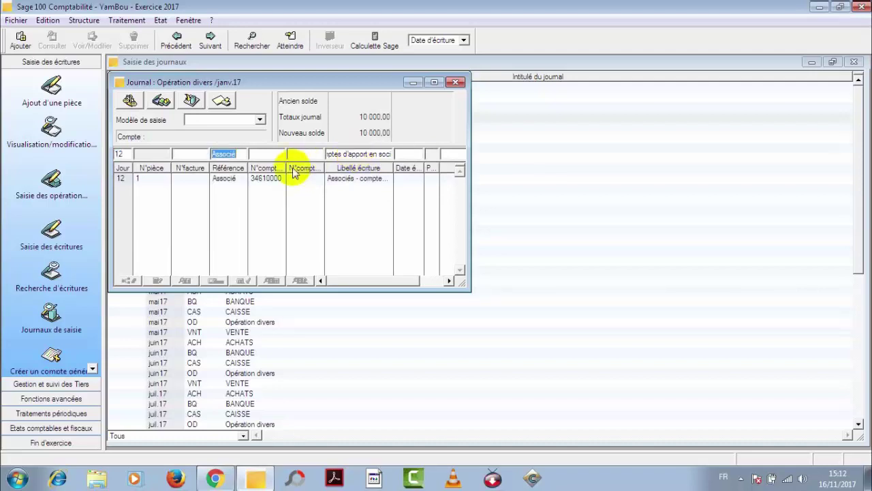
click(247, 154)
text(1)
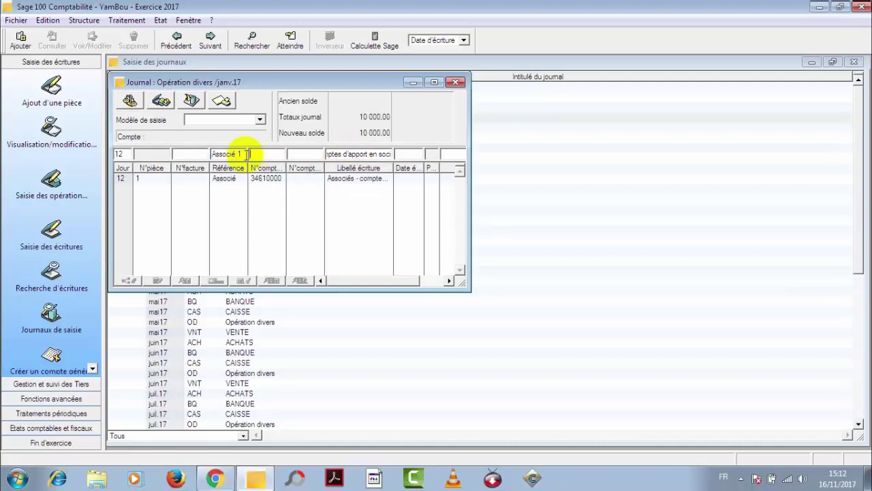
key(Tab)
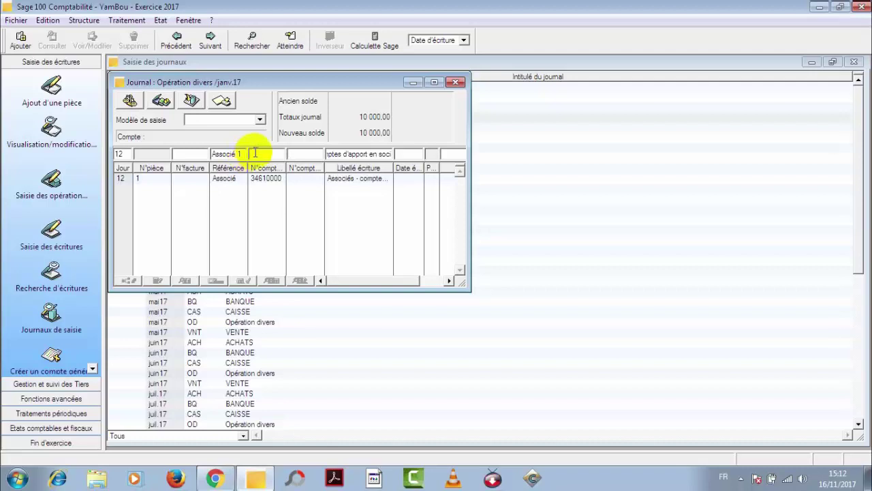
click(259, 154)
text(34610000)
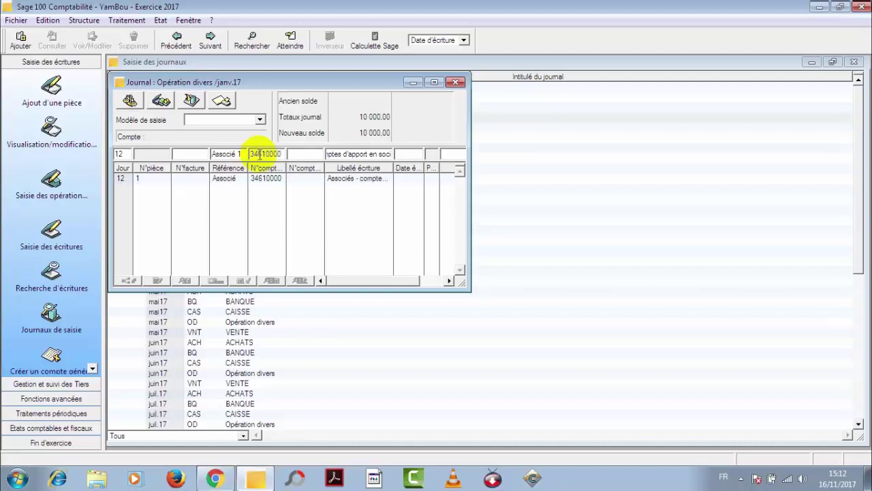
key(Tab)
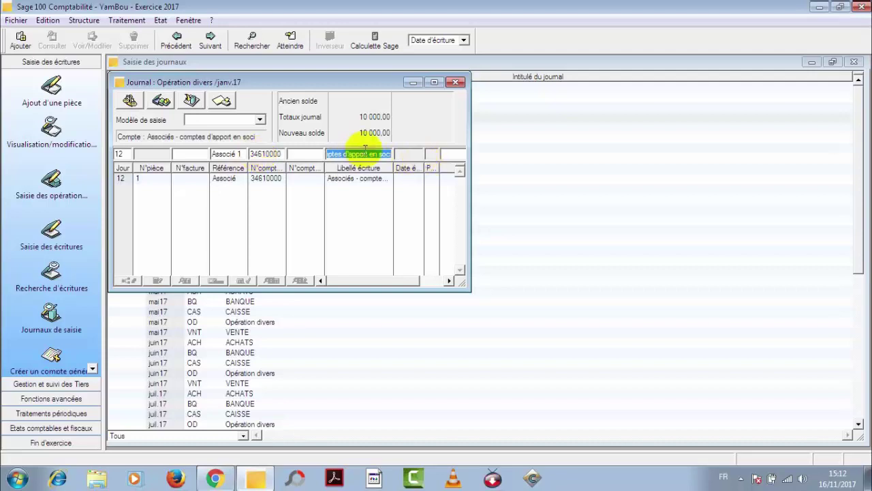
key(Tab)
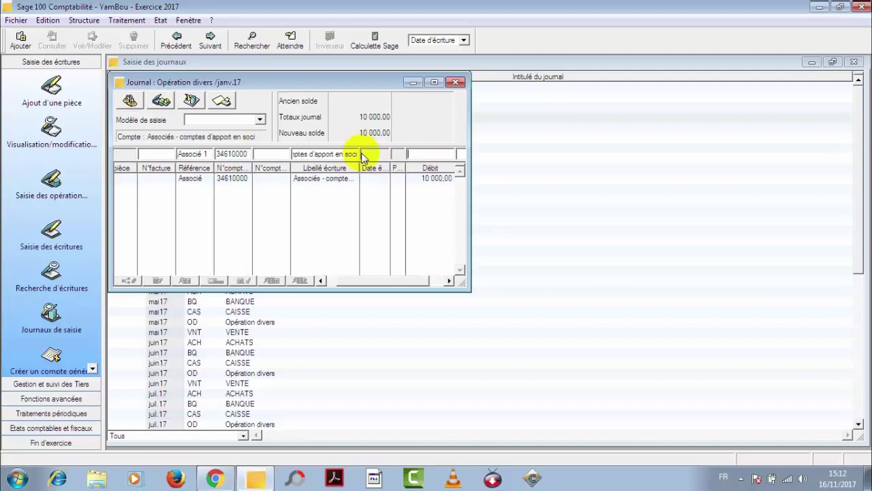
text(10000)
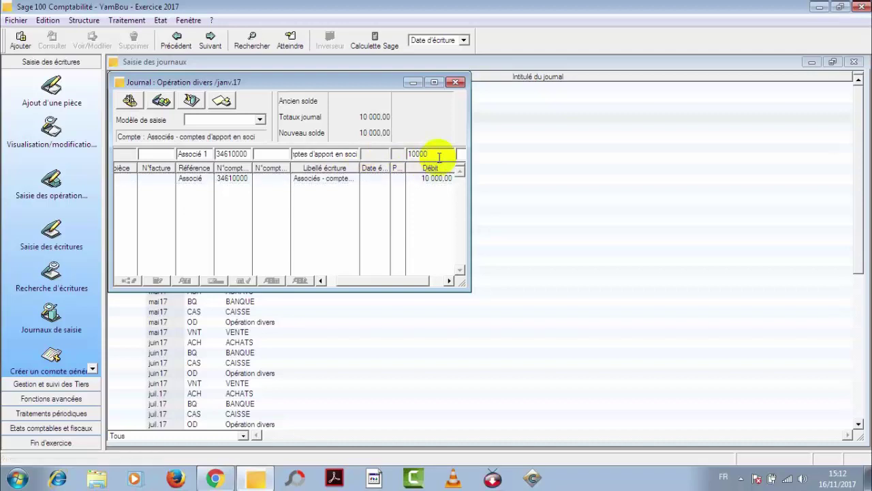
key(Return)
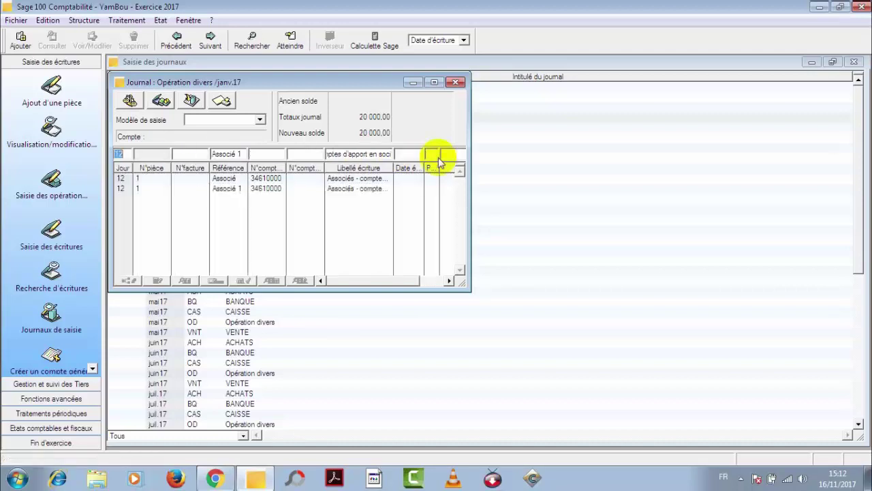
Begin a third line for day 12 with reference Associé 2 and account 34610000, keeping the existing label
key(Tab)
key(Tab)
key(Tab)
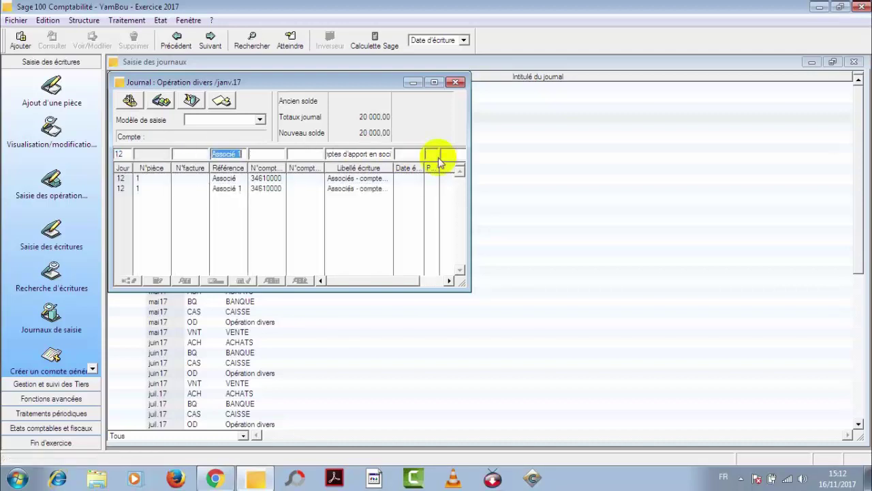
click(242, 154)
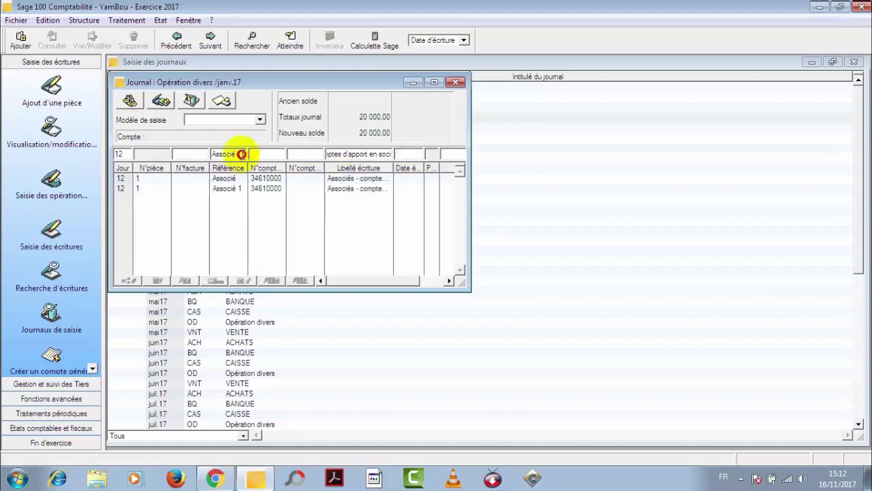
key(BackSpace)
text(2)
click(273, 154)
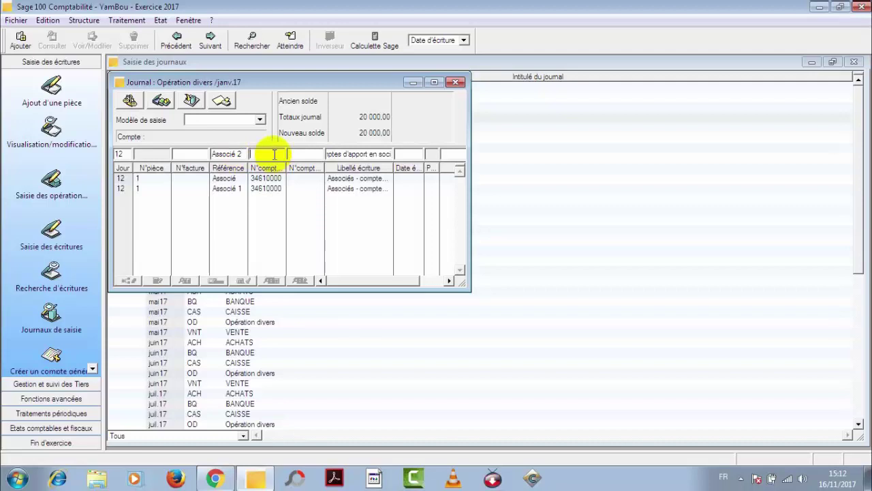
text(34610000)
key(Tab)
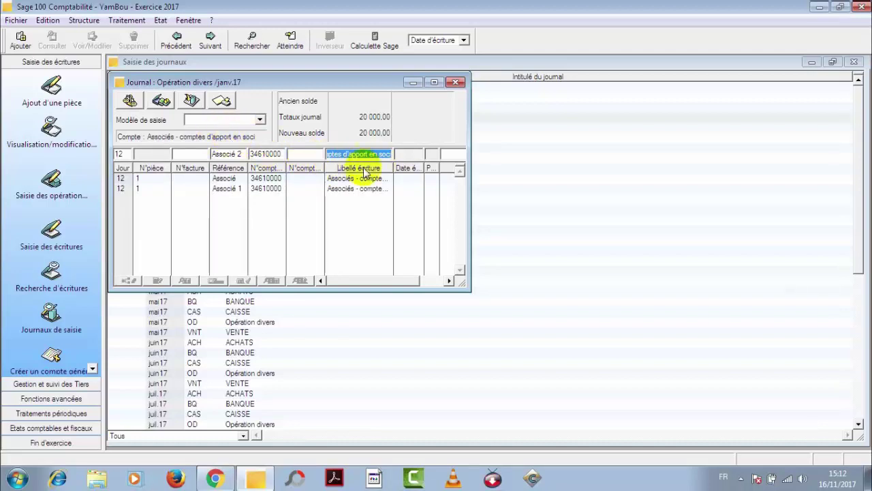
key(Tab)
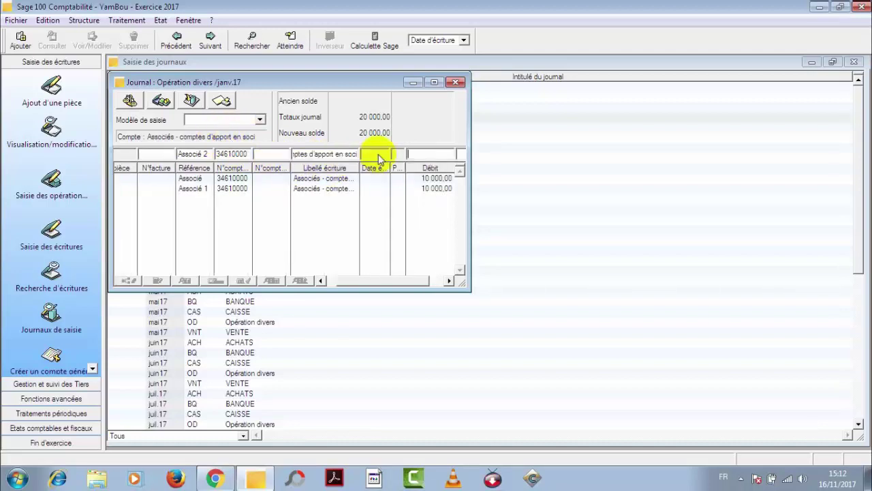
Enter a debit of 80000 for the Associé 2 line and record it
text(10000)
key(BackSpace)
key(BackSpace)
key(BackSpace)
key(BackSpace)
key(BackSpace)
text(80000)
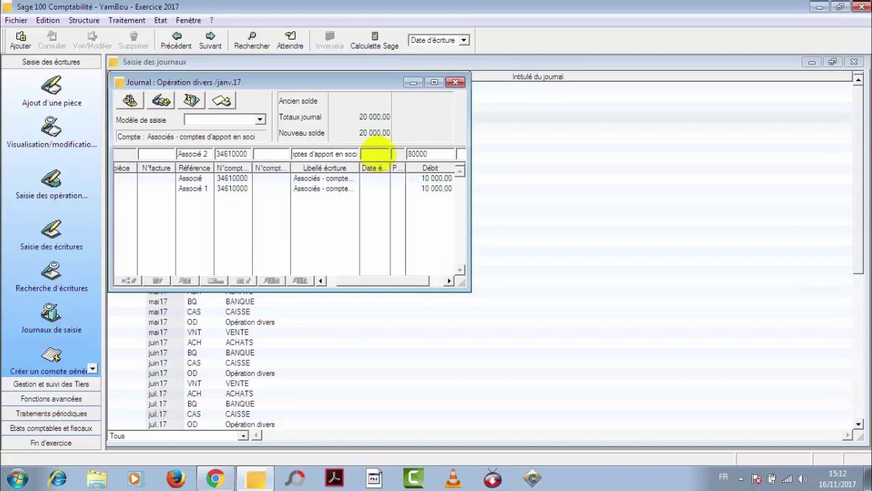
key(Return)
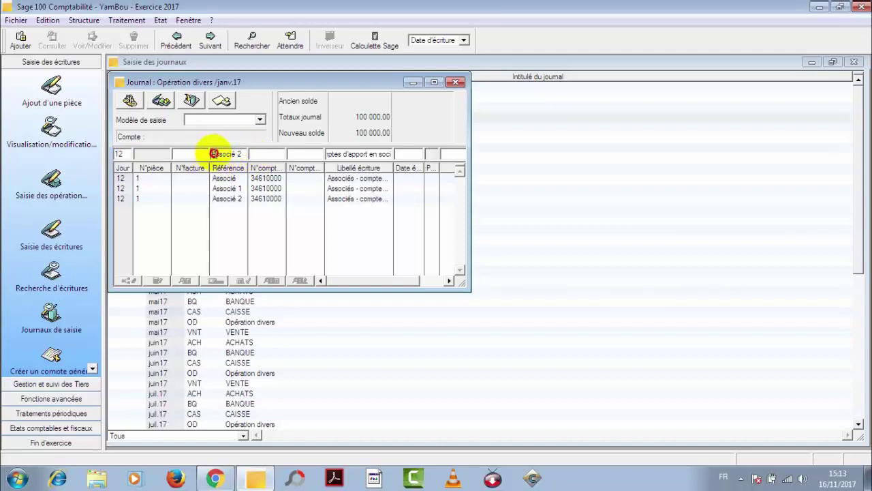
Begin a line for day 12 without a reference, using account 11110000 and the label Capital Social
drag(214, 154, 243, 154)
key(Delete)
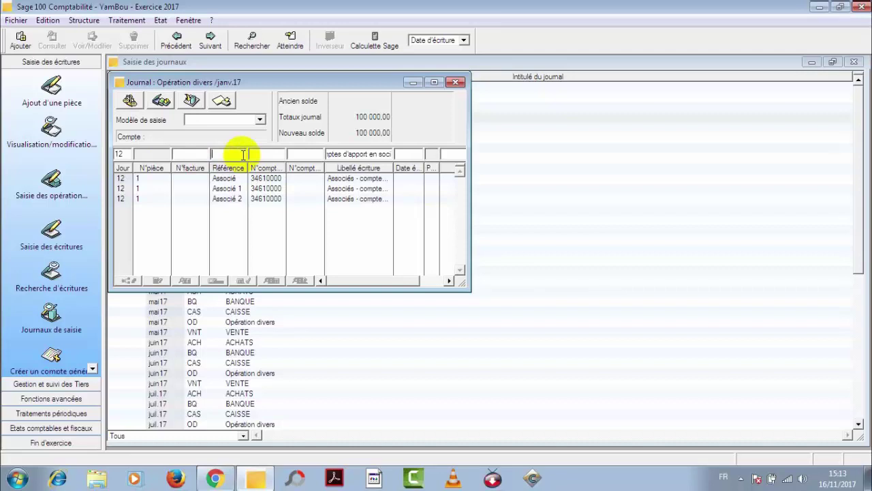
text(1111)
text(0000)
key(Tab)
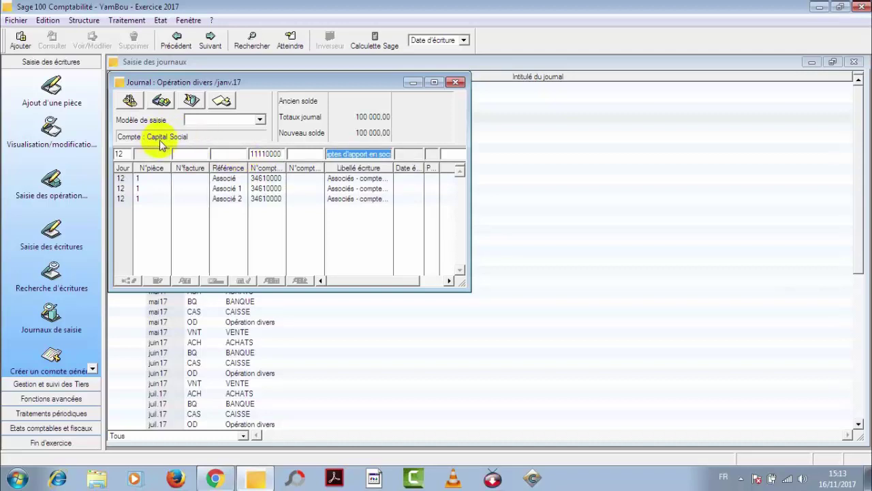
text(Capital Social)
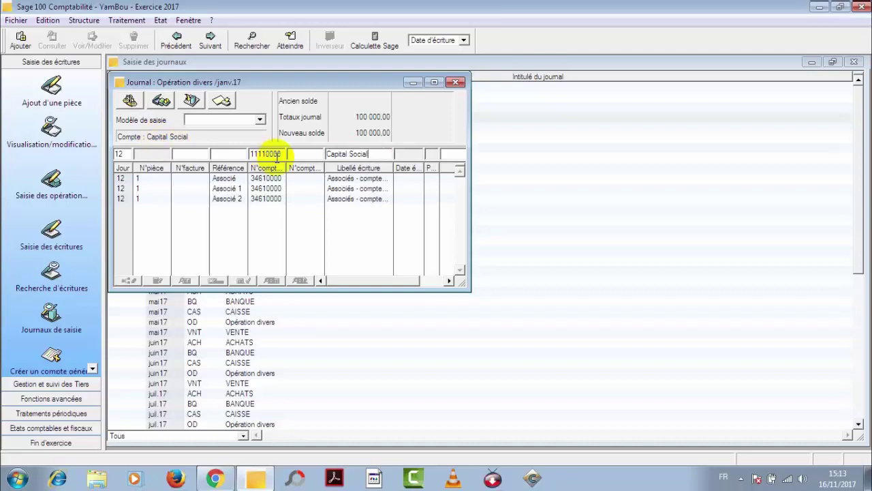
key(Tab)
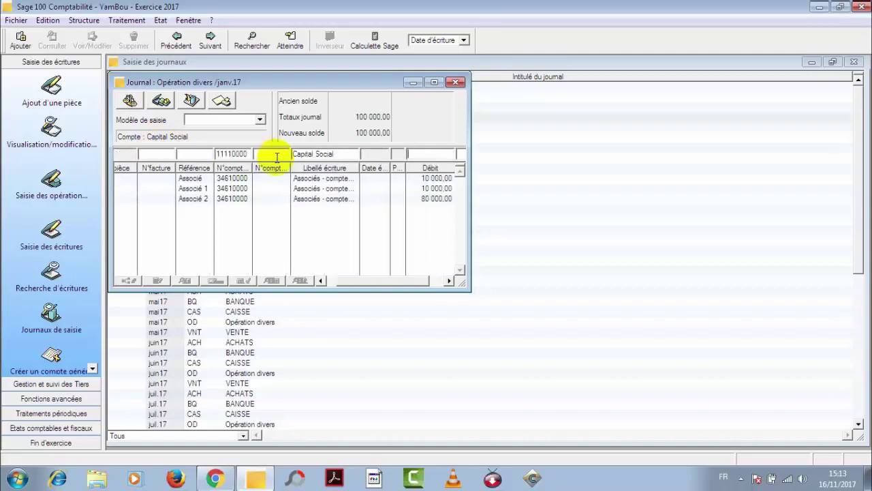
Balance the entry with a credit of 100000 on the Capital Social line, record it and close the journal
key(Tab)
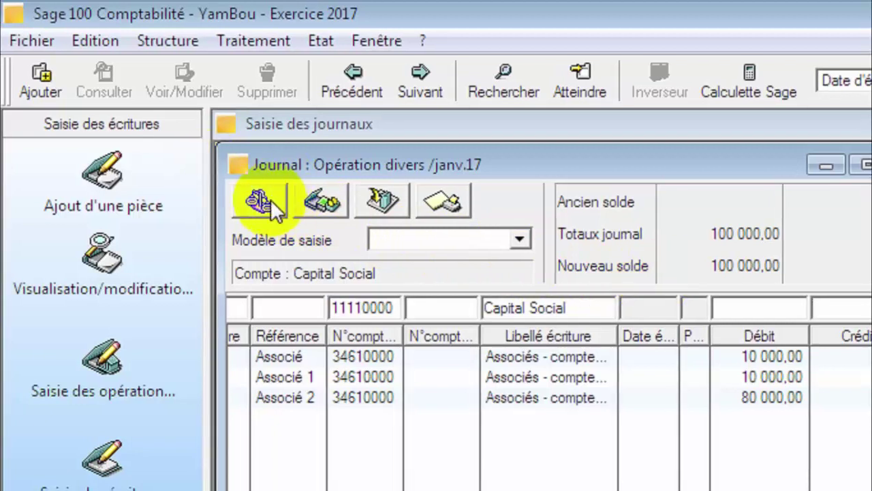
click(269, 200)
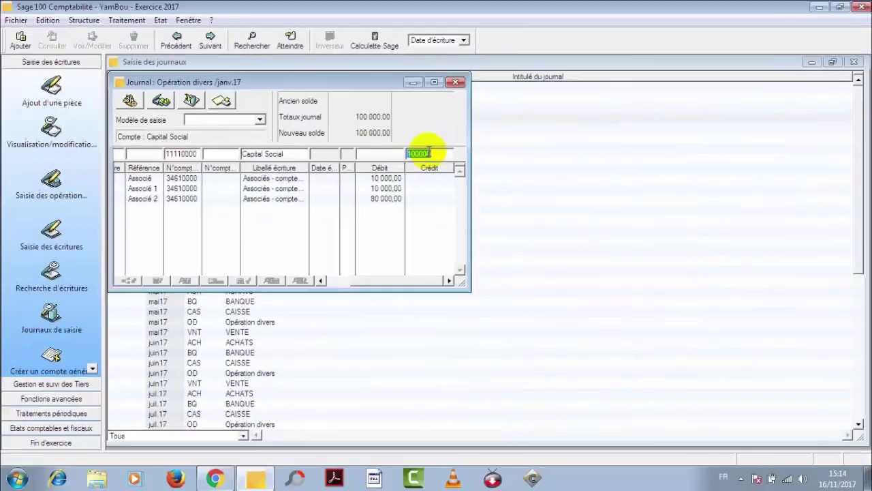
key(Return)
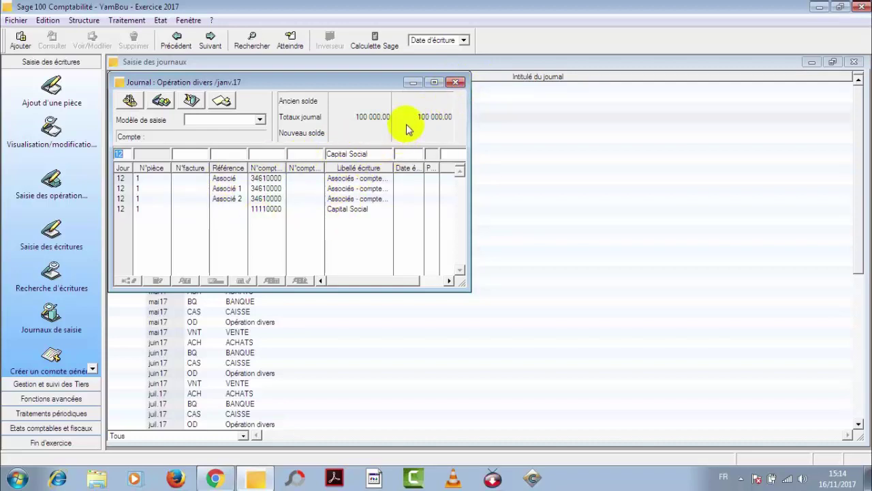
click(455, 82)
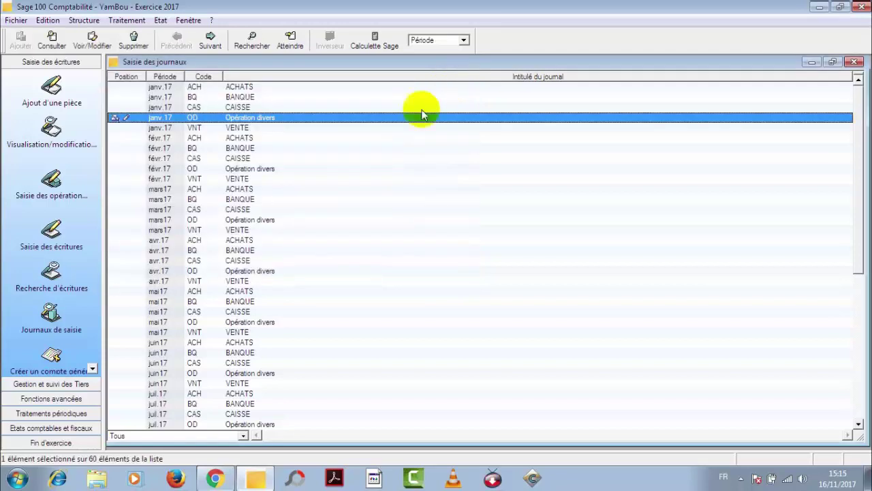
Open the January 2017 BANQUE journal and begin a line with day 12 and the reference associé
double_click(171, 99)
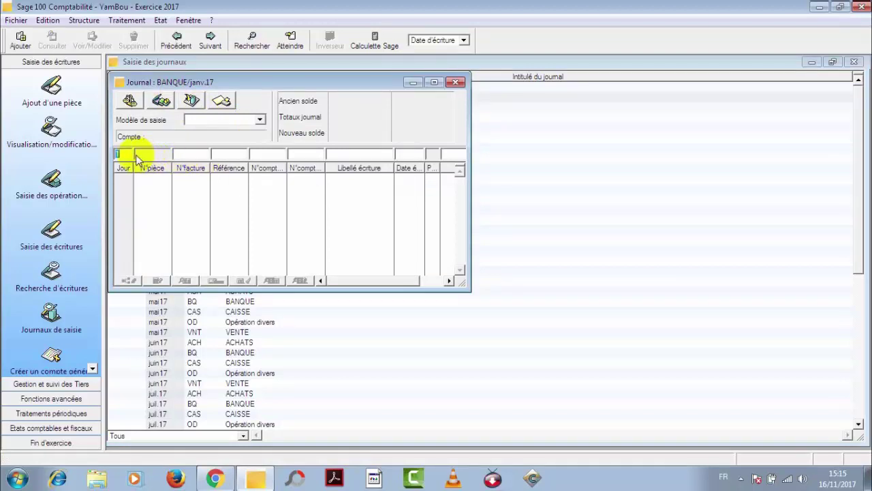
text(12)
key(Tab)
text(asscocié)
click(220, 154)
click(217, 156)
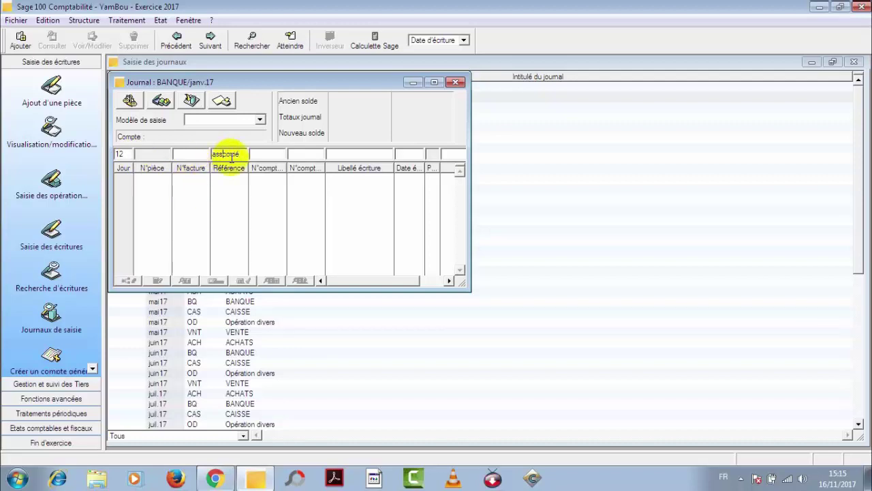
key(Delete)
click(272, 153)
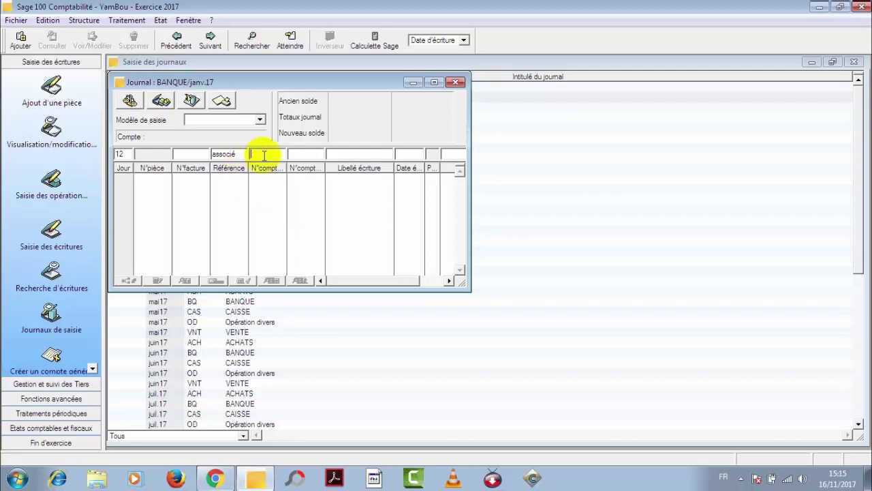
Complete the line with account 34610000, its label "Associés - comptes d'apport en soci" and a credit of 10000, and record it
text(34610000)
key(Tab)
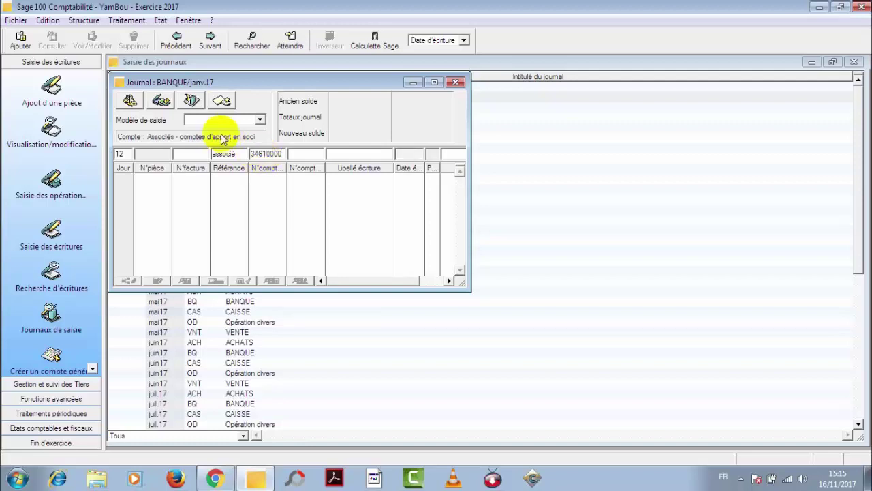
key(Tab)
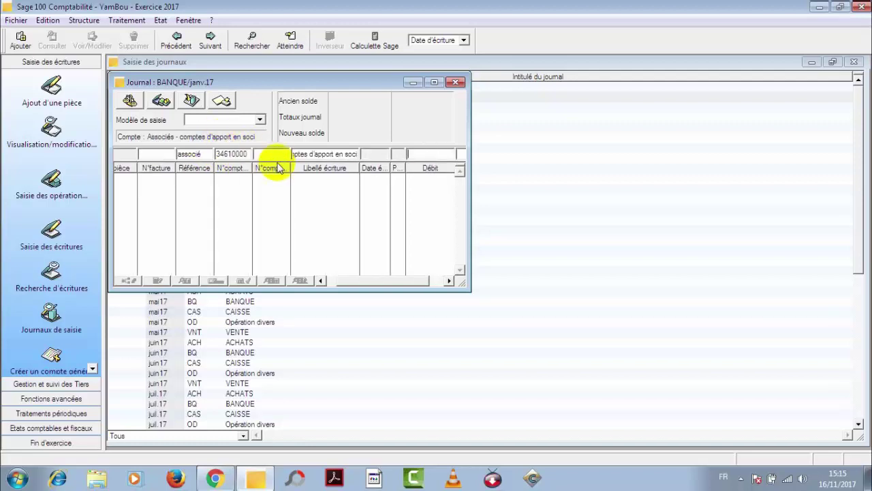
text(1000)
key(BackSpace)
key(BackSpace)
key(Tab)
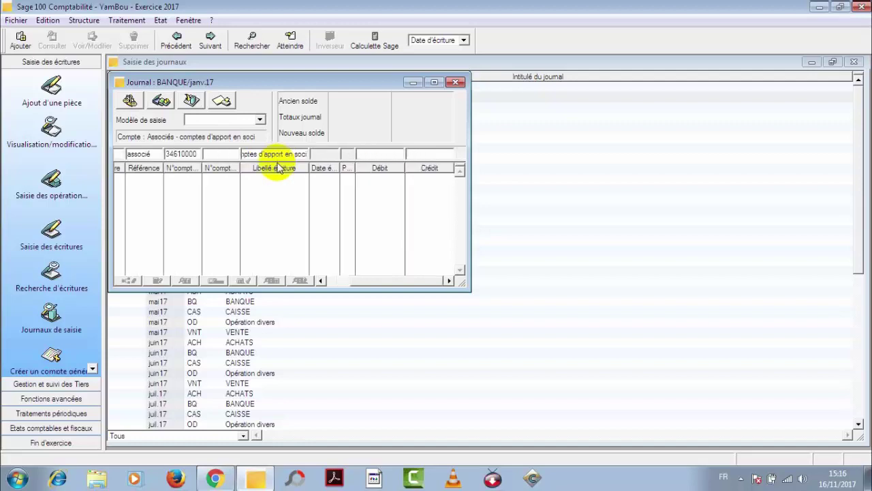
text(0000)
key(Return)
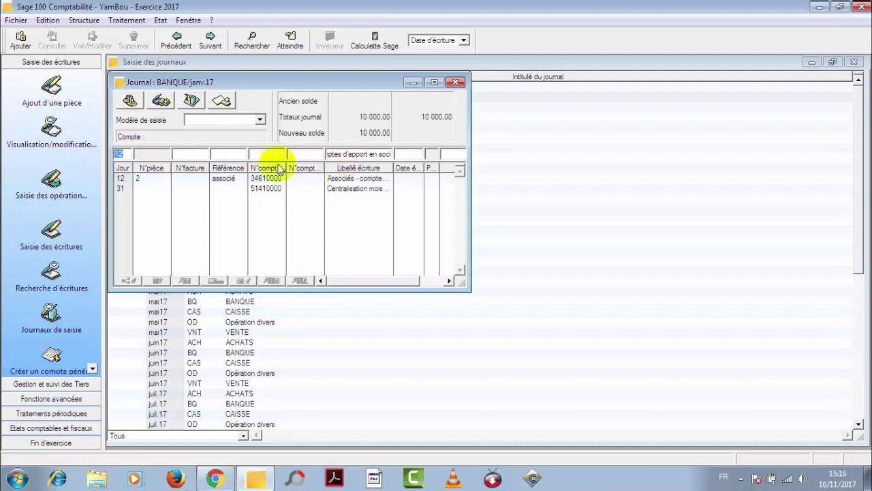
Record a second bank line for the same day and label with reference Associé 1, account 34610000 and a credit of 10000
click(236, 154)
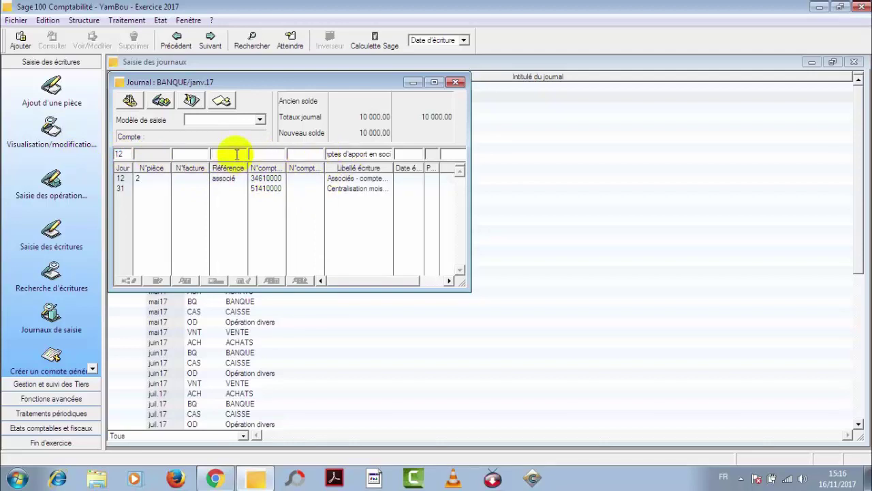
text(Associ)
text(é 1)
text(34610000)
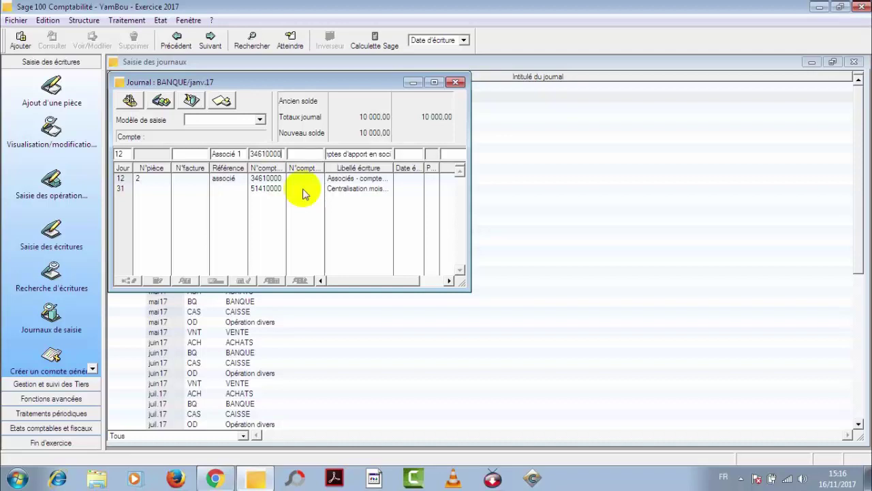
key(Tab)
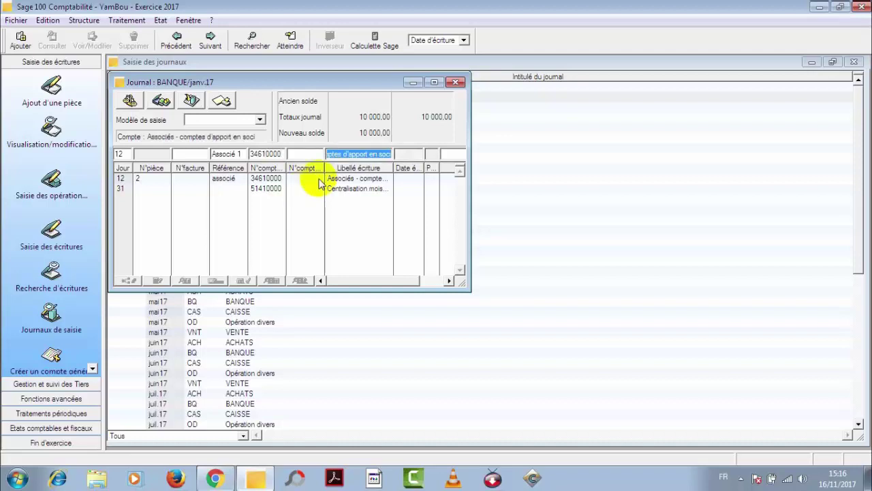
key(Tab)
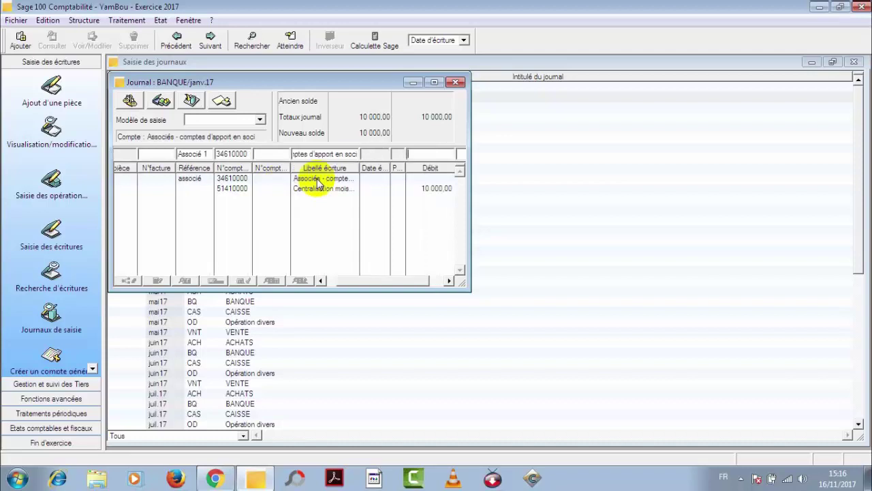
key(Tab)
text(1000)
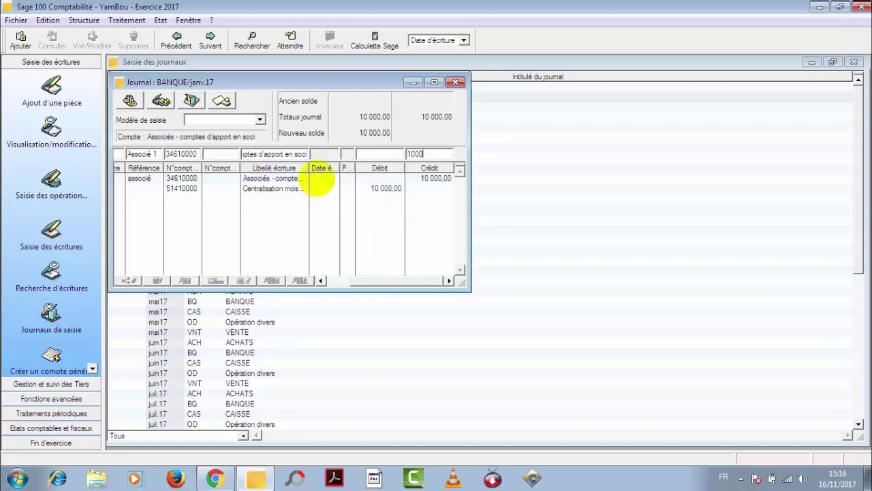
text(0)
key(Return)
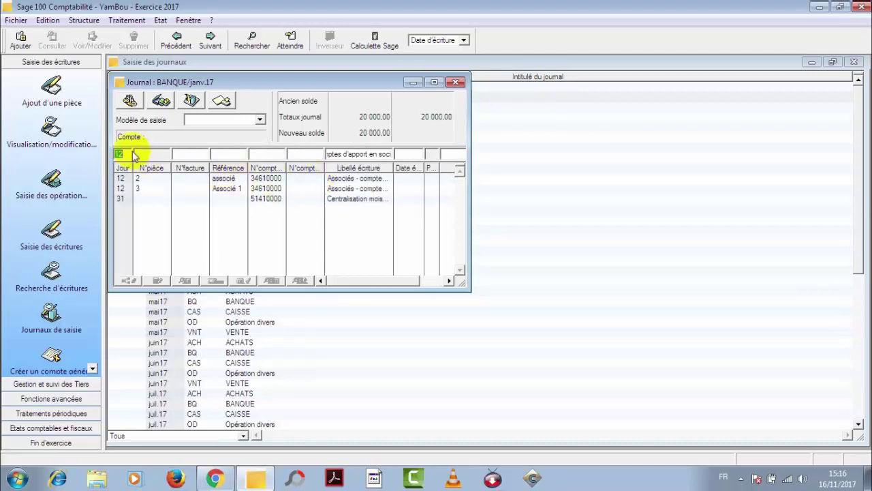
Record a third bank line for day 12 with reference associé 2, account 34610000 and a credit of 80000, and close the journal
click(235, 153)
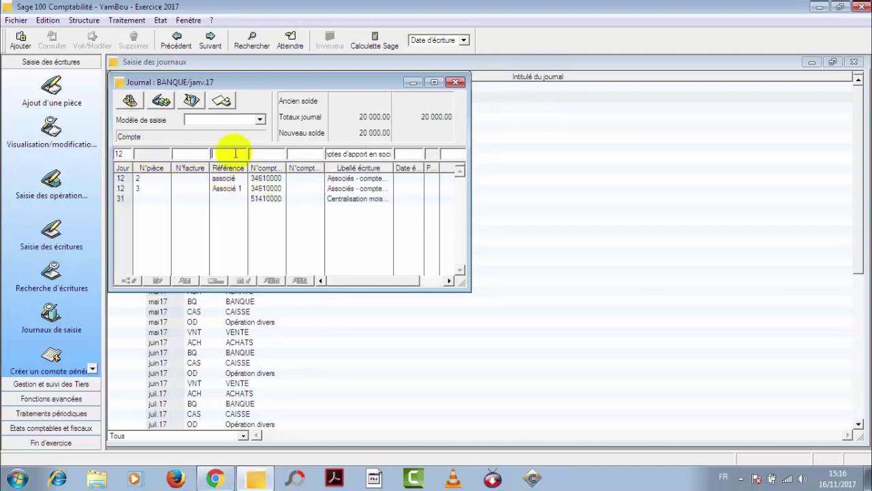
text(associé 2)
key(Left)
text(34610000)
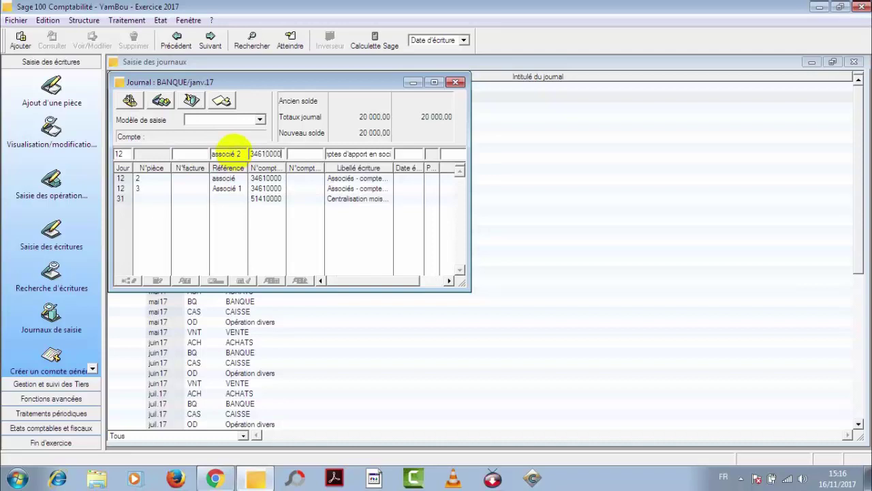
key(Tab)
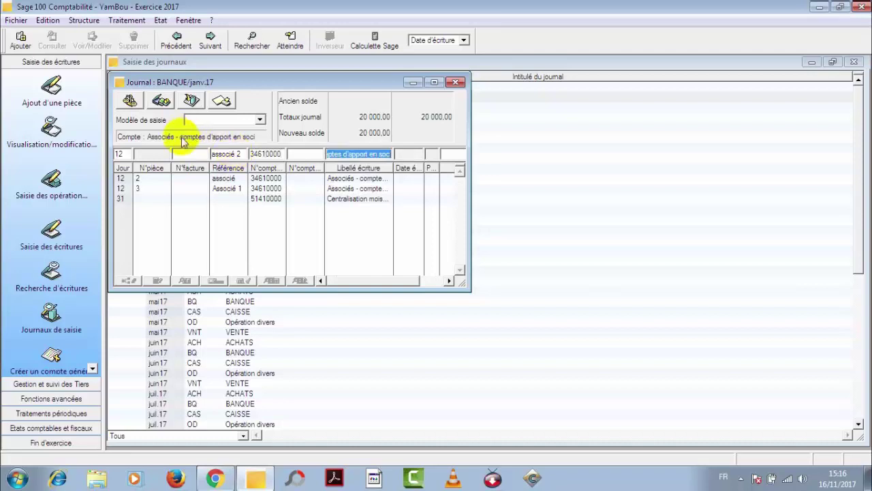
key(Tab)
key(Tab)
key(Tab)
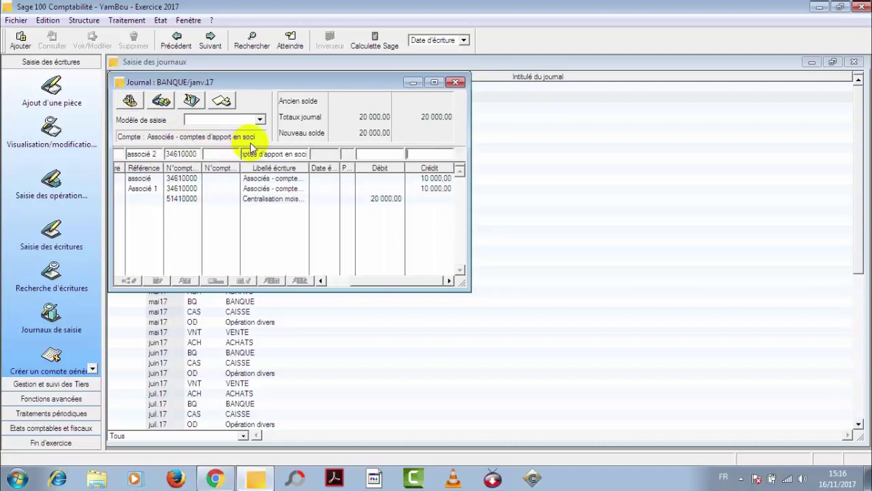
text(80000)
key(Return)
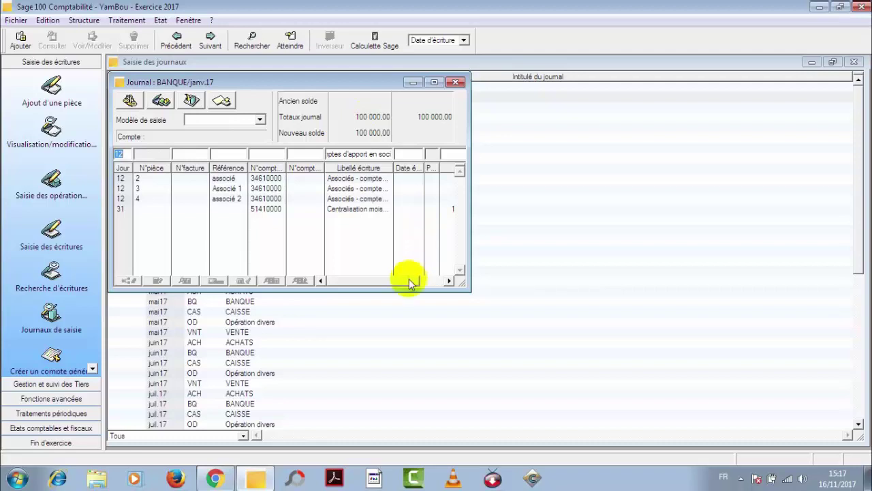
drag(421, 280, 441, 286)
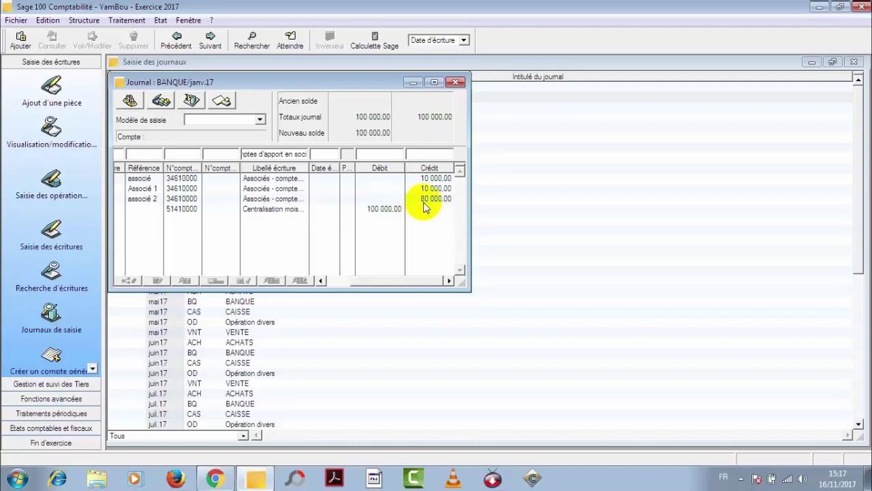
click(456, 82)
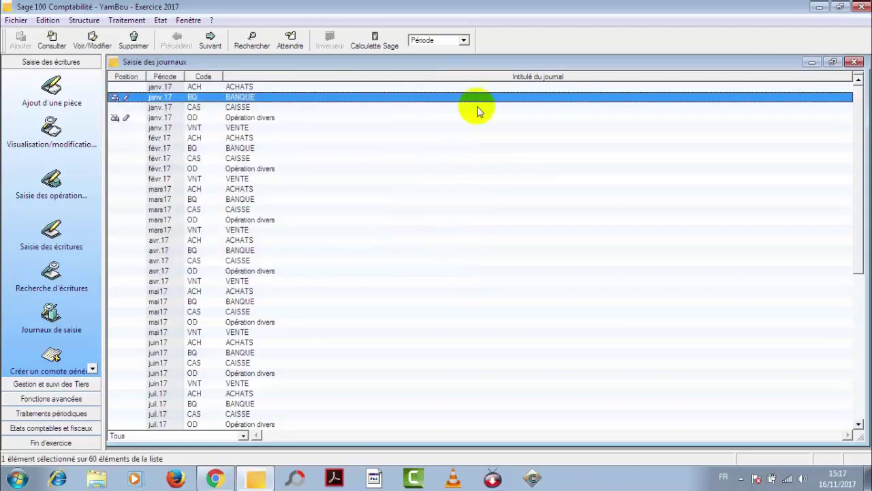